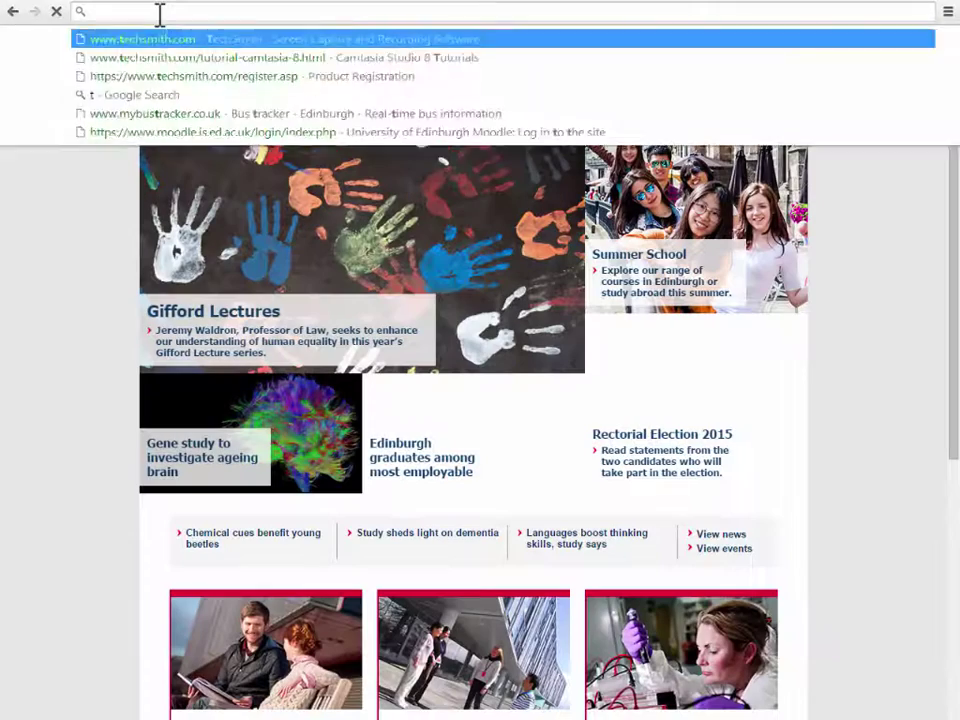
# Enter tinyurl.com/comparativepairs in Chrome's address bar.
pyautogui.write('url')
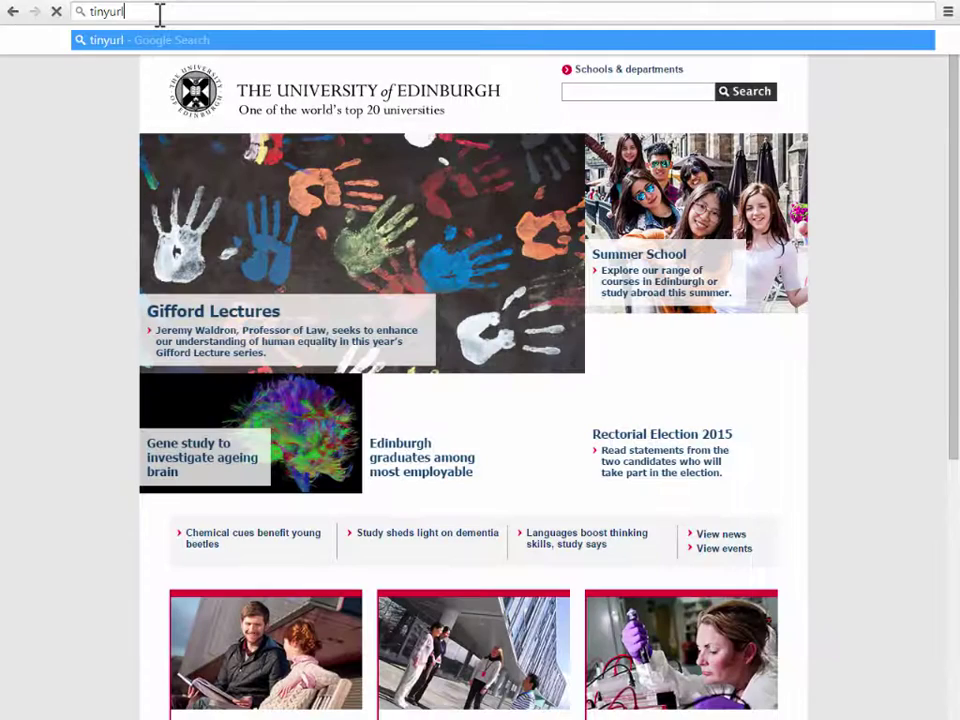
pyautogui.write('.com')
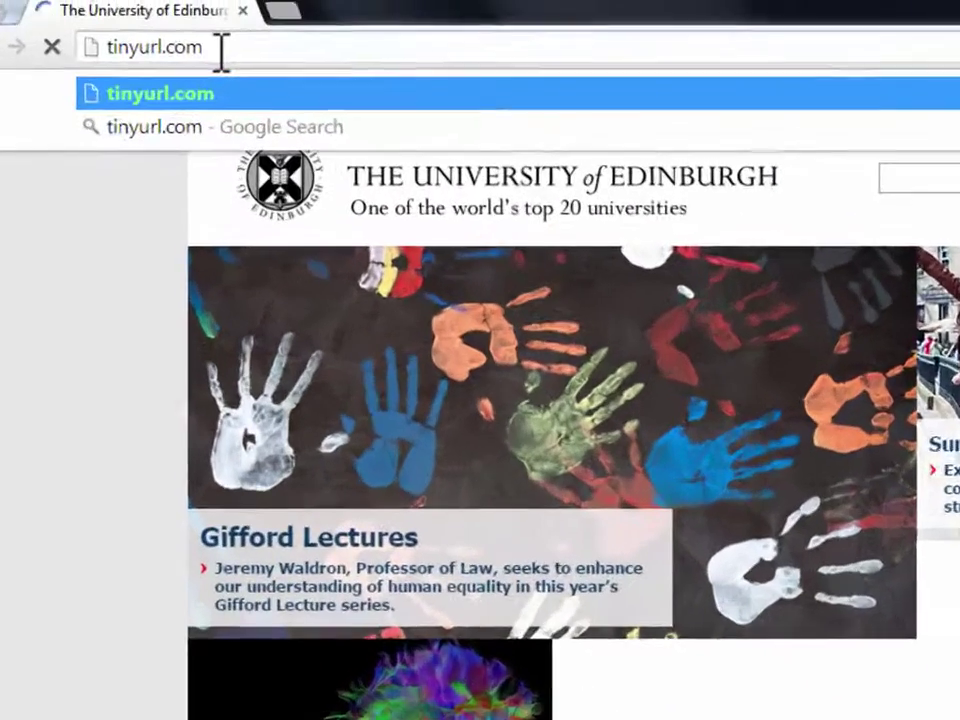
pyautogui.write('/compa')
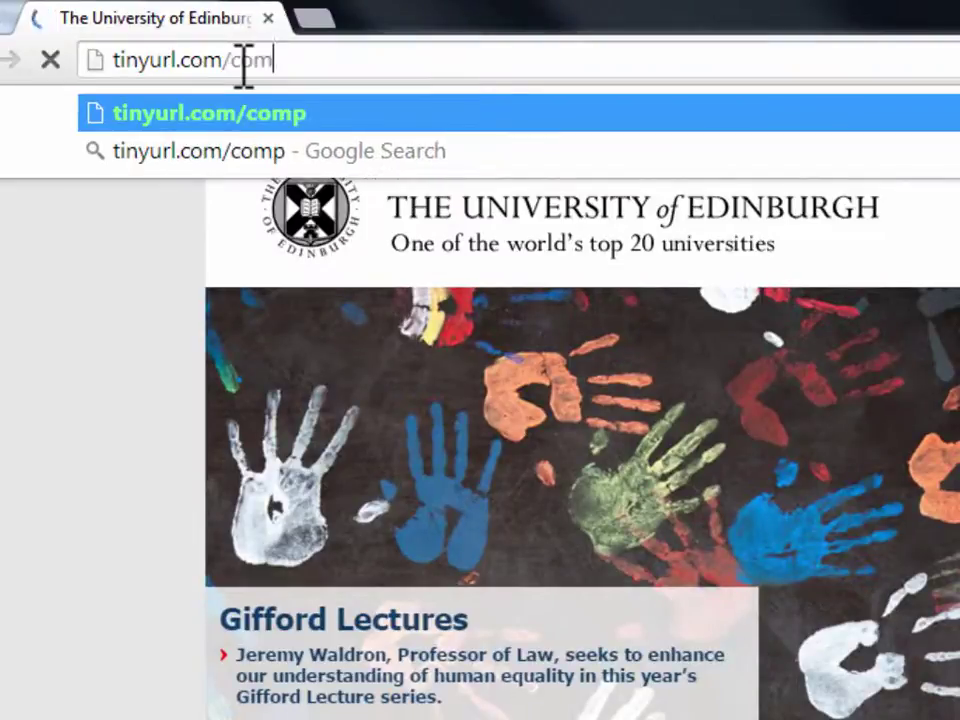
pyautogui.write('rativep')
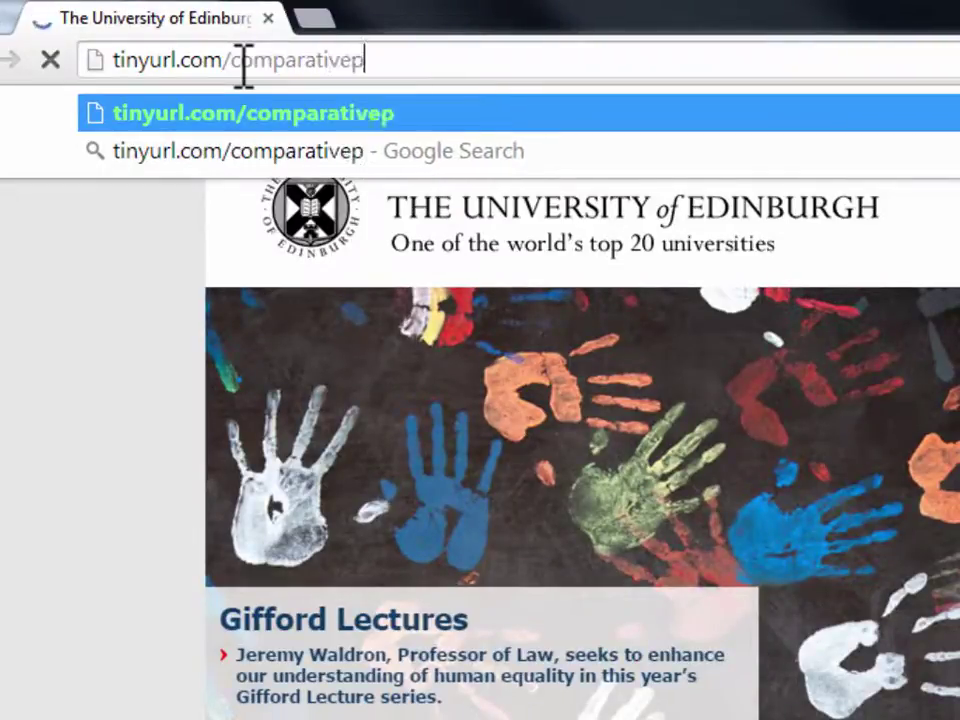
pyautogui.write('airs')
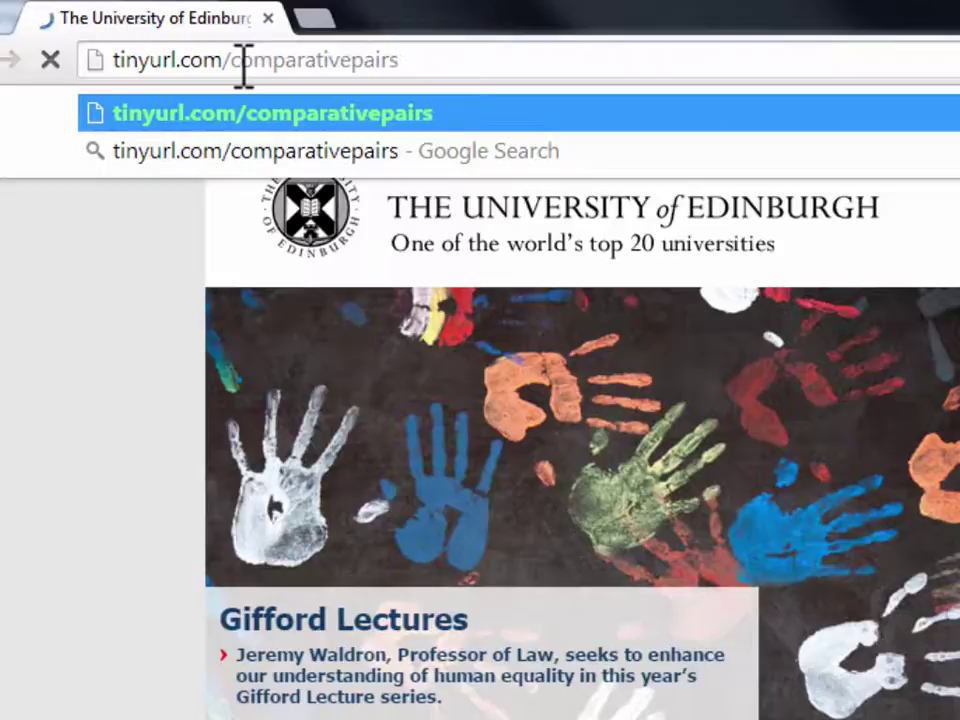
# Load the short link and log in with the judge's username and password.
pyautogui.press('Return')
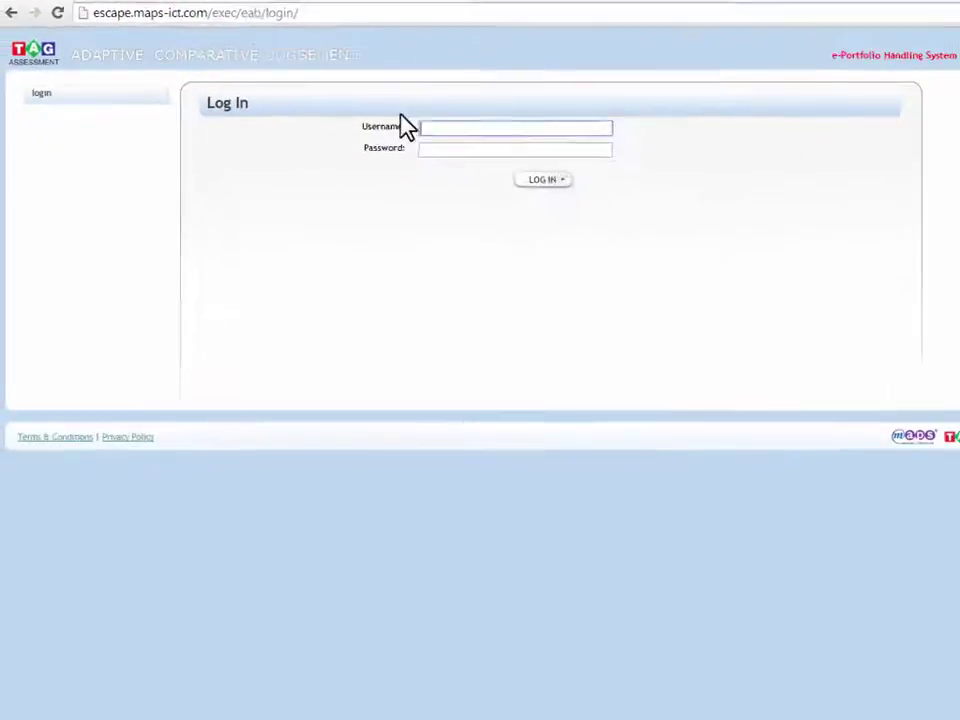
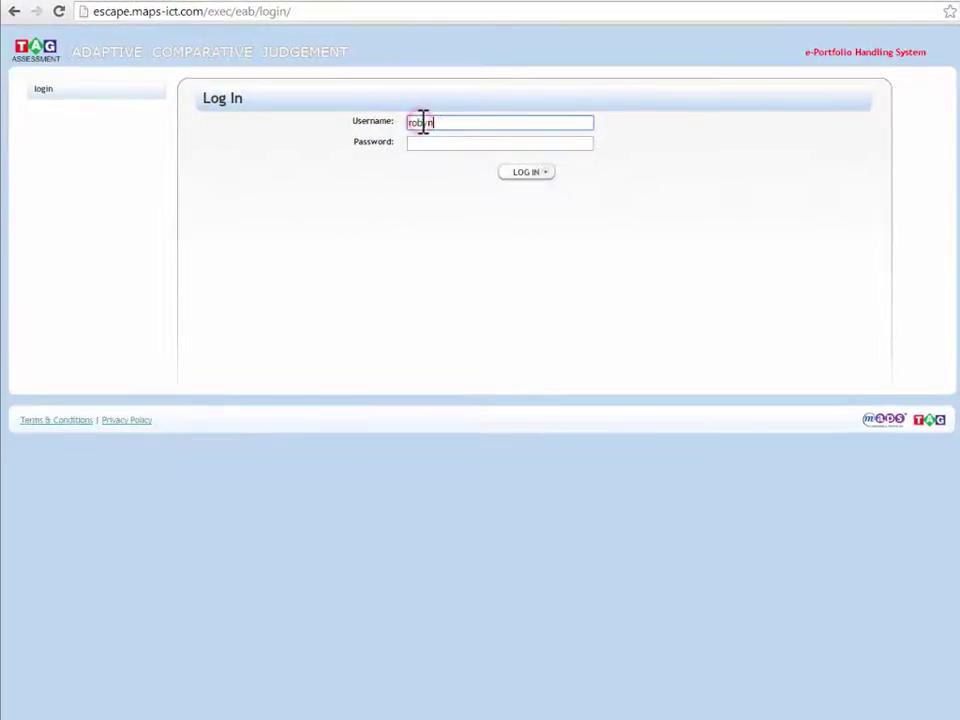
pyautogui.press('Tab')
pyautogui.write('•••')
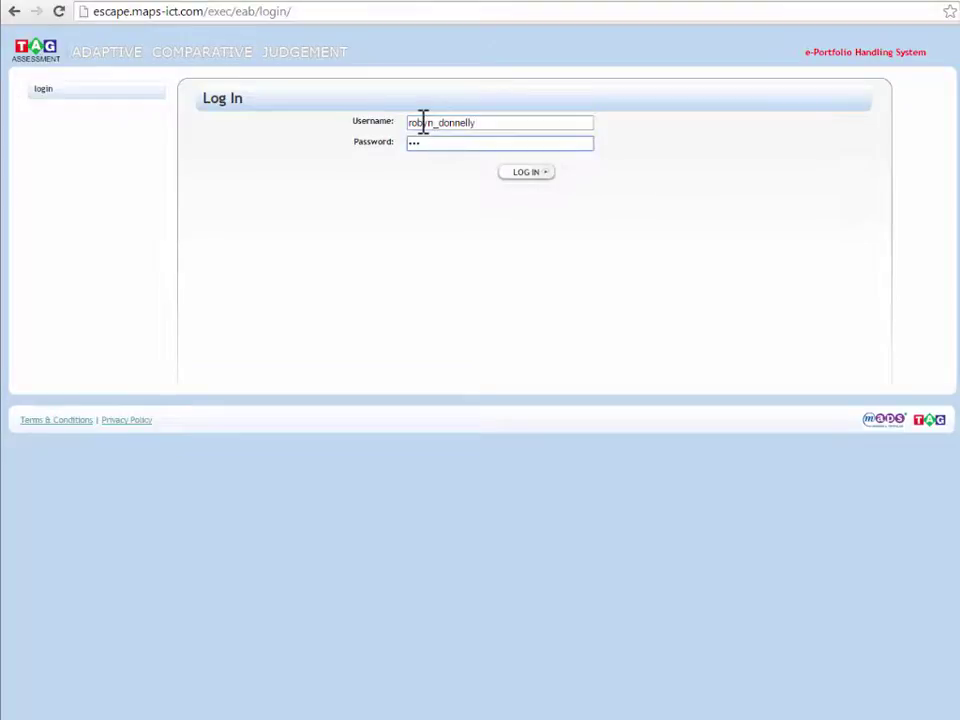
pyautogui.write('••••')
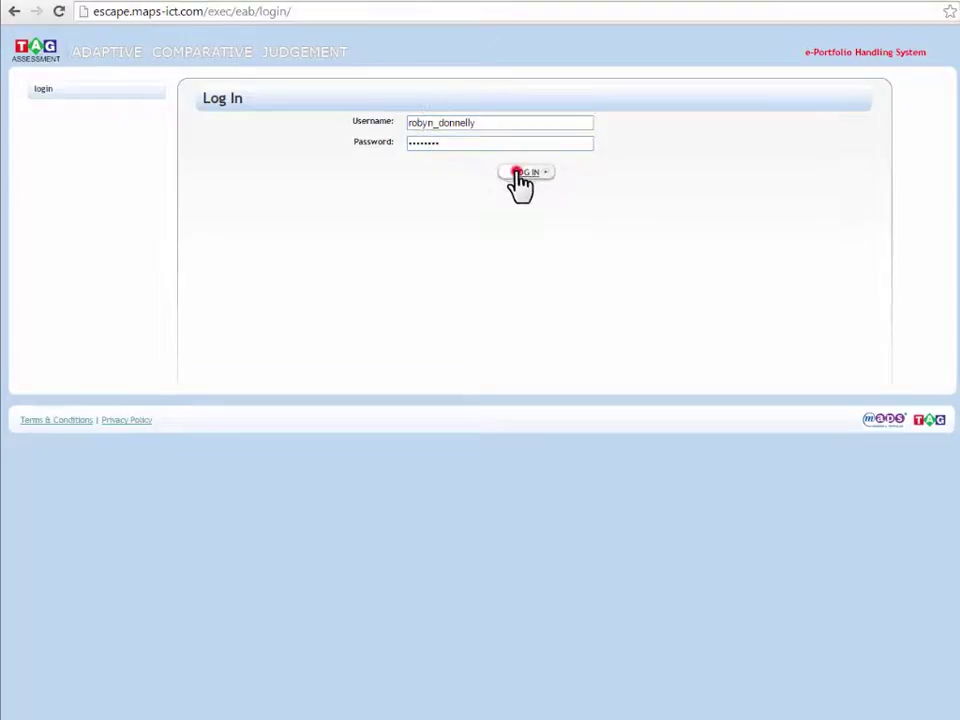
pyautogui.click(516, 173)
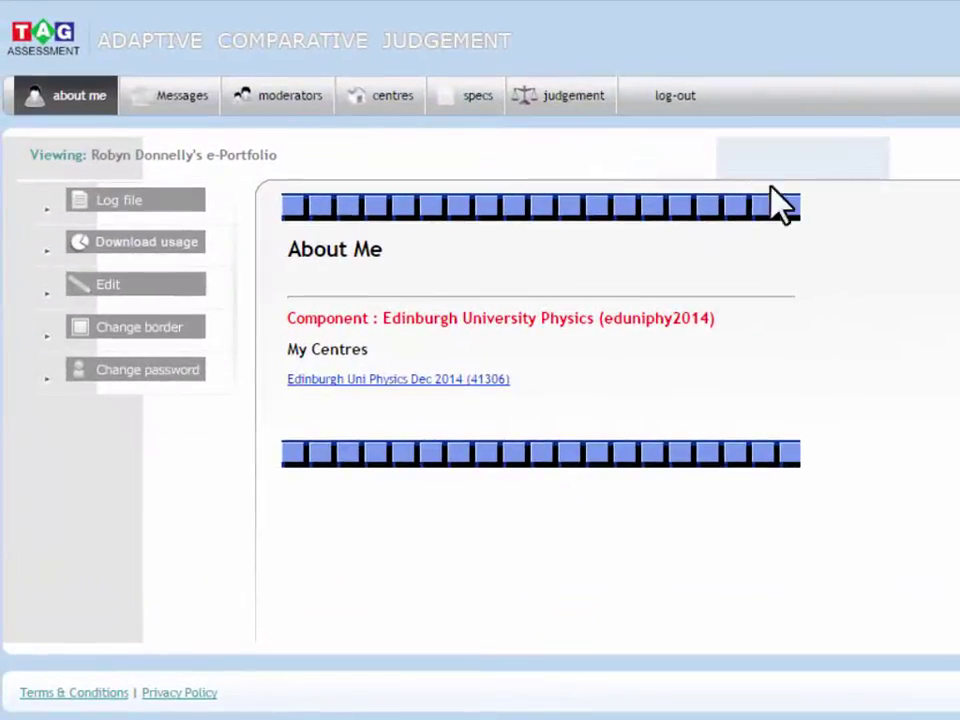
# Open the judgement Session History showing the running session at 0 of ~10.
pyautogui.click(582, 100)
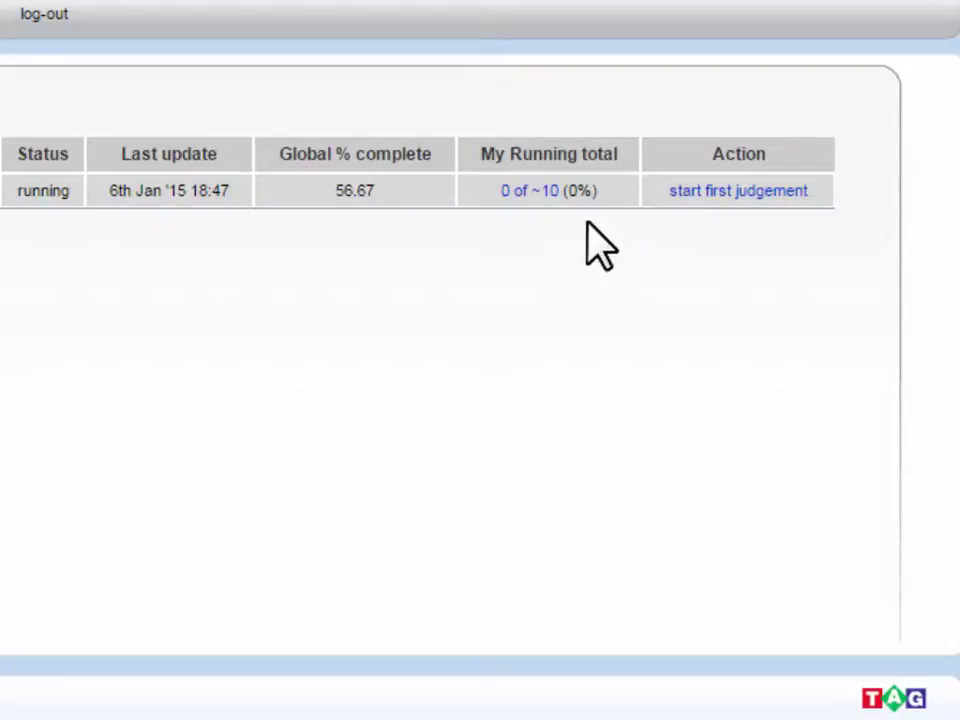
# Start the first judgement and view script A alone, then script B alone.
pyautogui.click(727, 191)
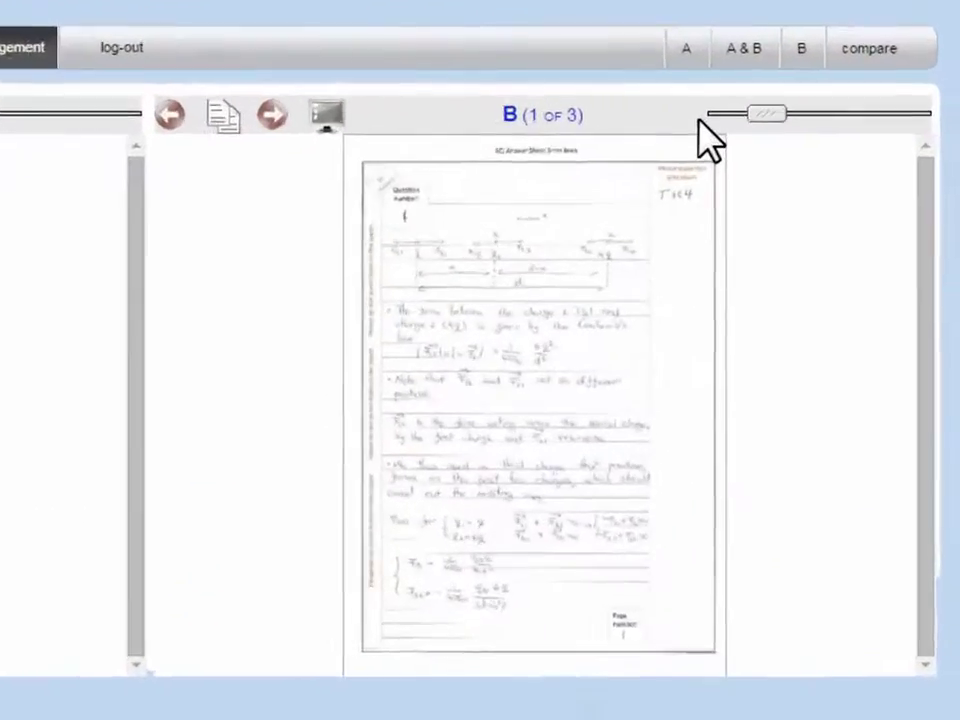
pyautogui.click(662, 60)
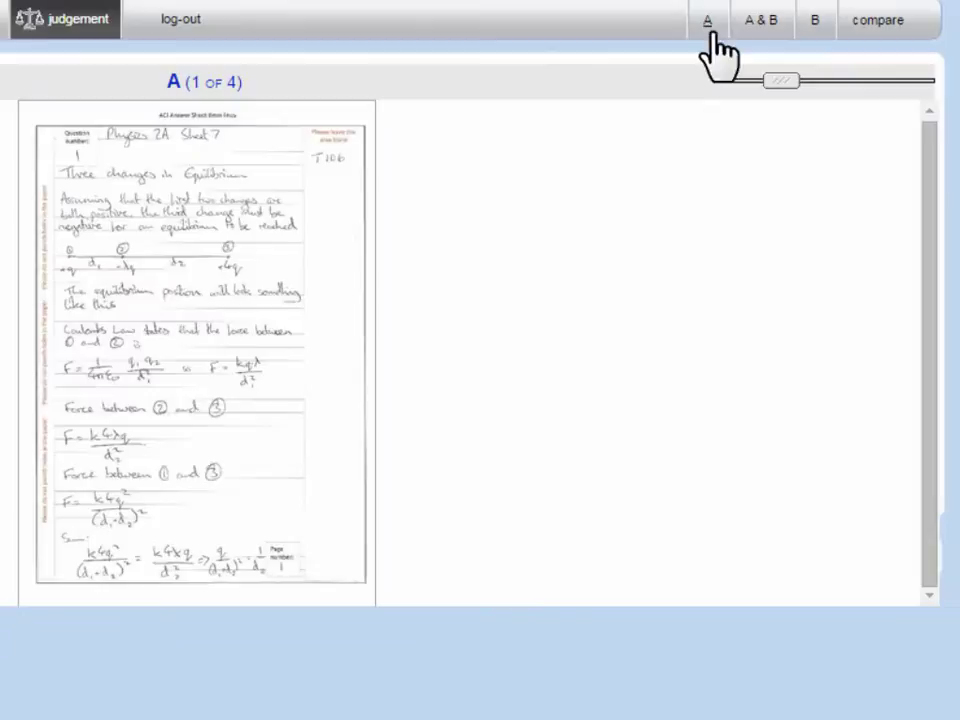
pyautogui.click(817, 32)
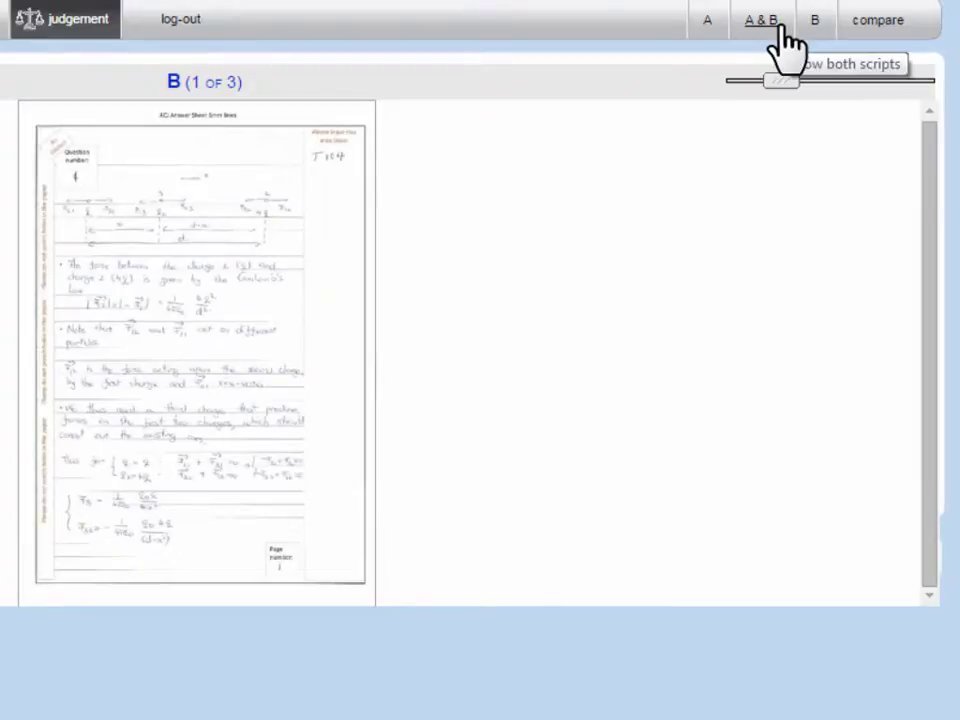
# Show scripts A and B side by side, paging script B forward and back to page 2.
pyautogui.click(780, 28)
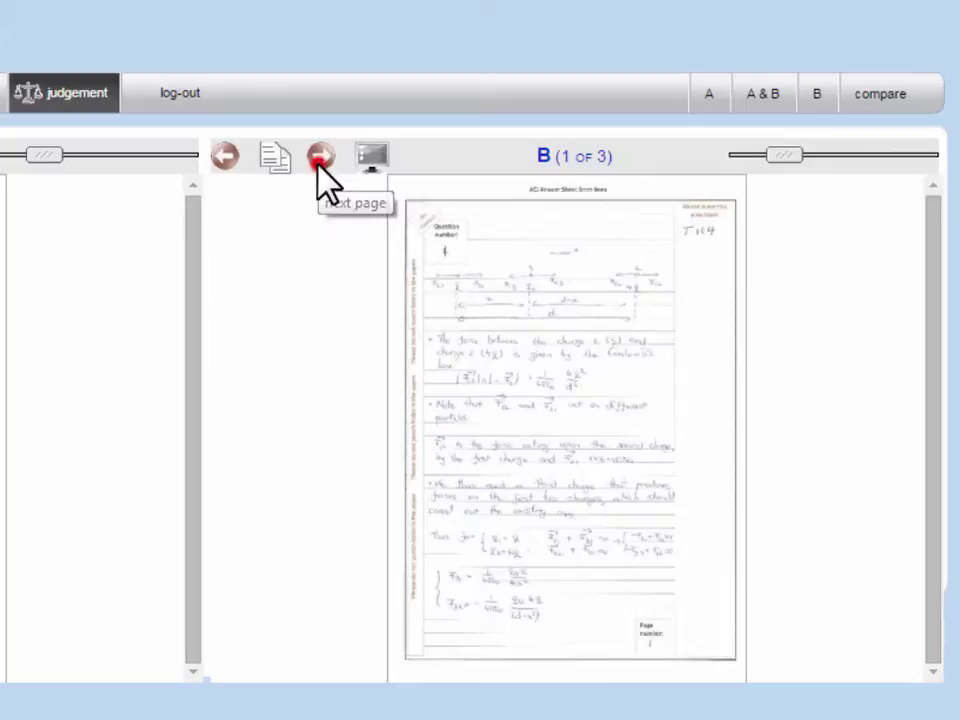
pyautogui.click(320, 160)
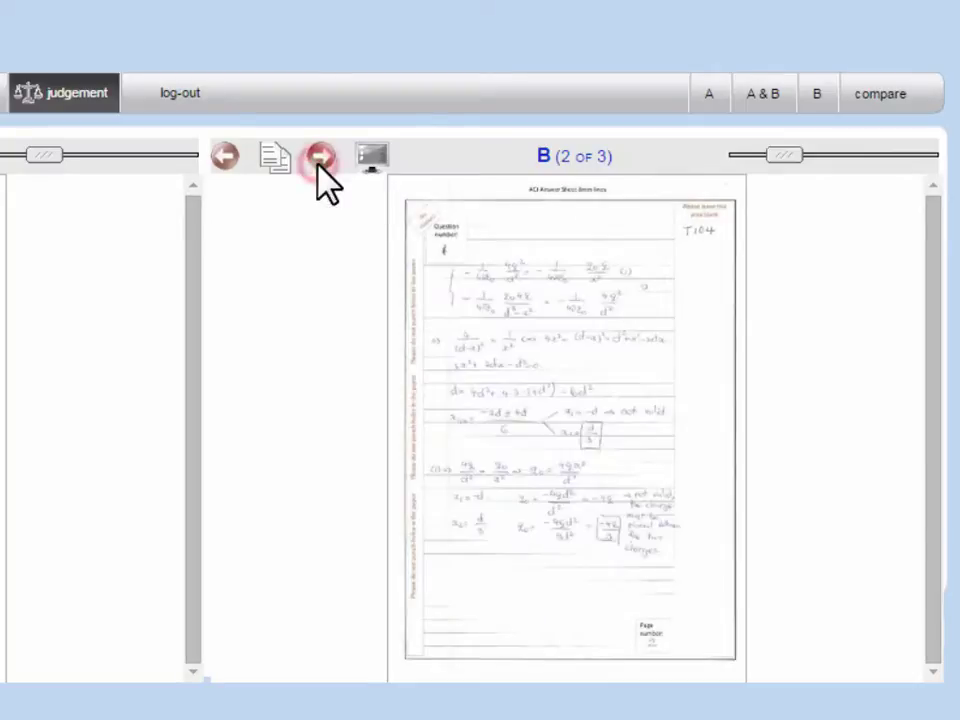
pyautogui.click(225, 163)
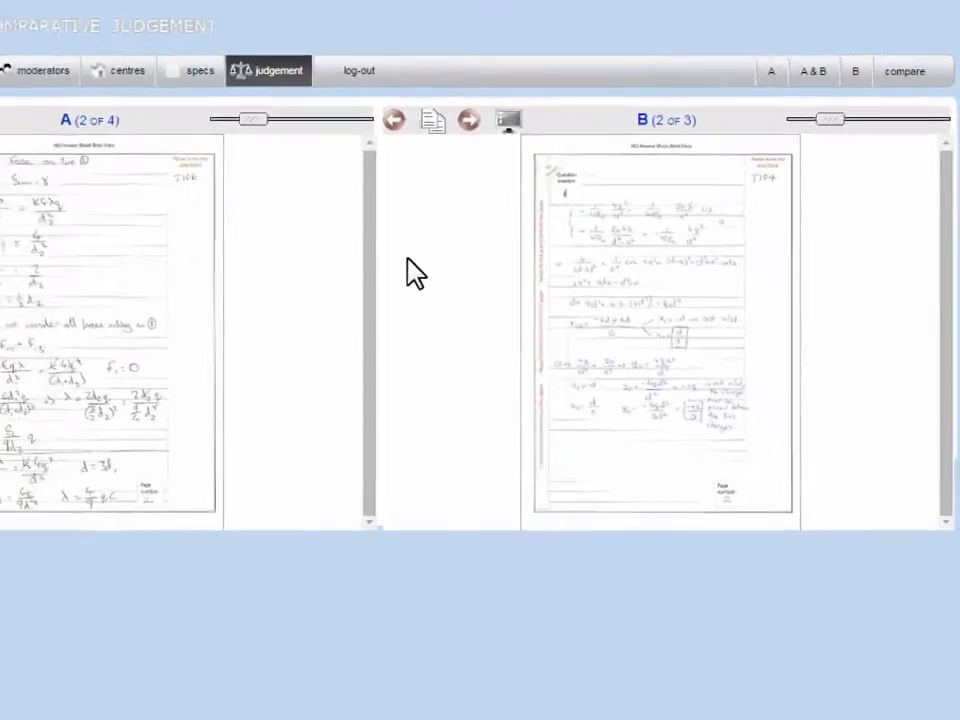
# Zoom into both pages and view portfolio B's page 2 in hi-resolution.
pyautogui.moveTo(373, 99); pyautogui.dragTo(411, 99)
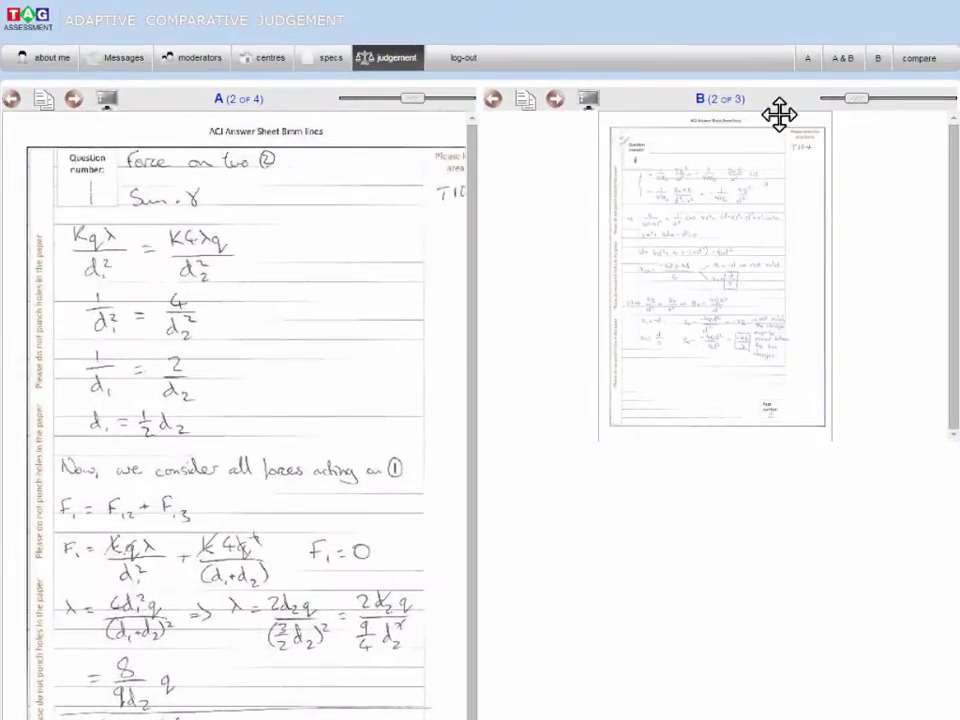
pyautogui.moveTo(857, 99); pyautogui.dragTo(904, 100)
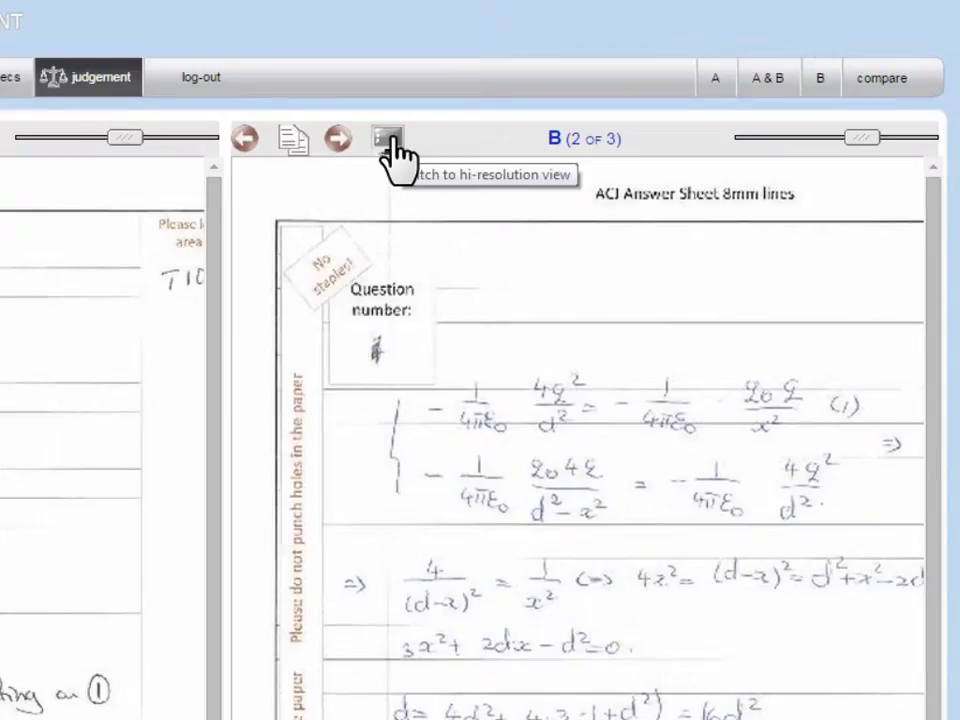
pyautogui.click(392, 145)
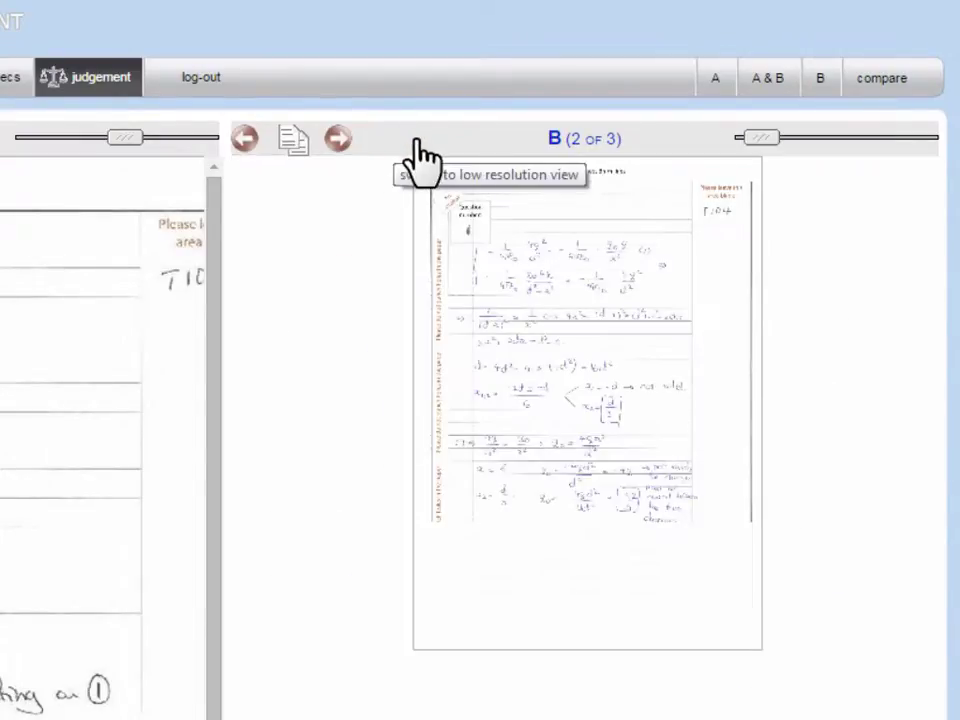
pyautogui.moveTo(764, 140); pyautogui.dragTo(784, 147)
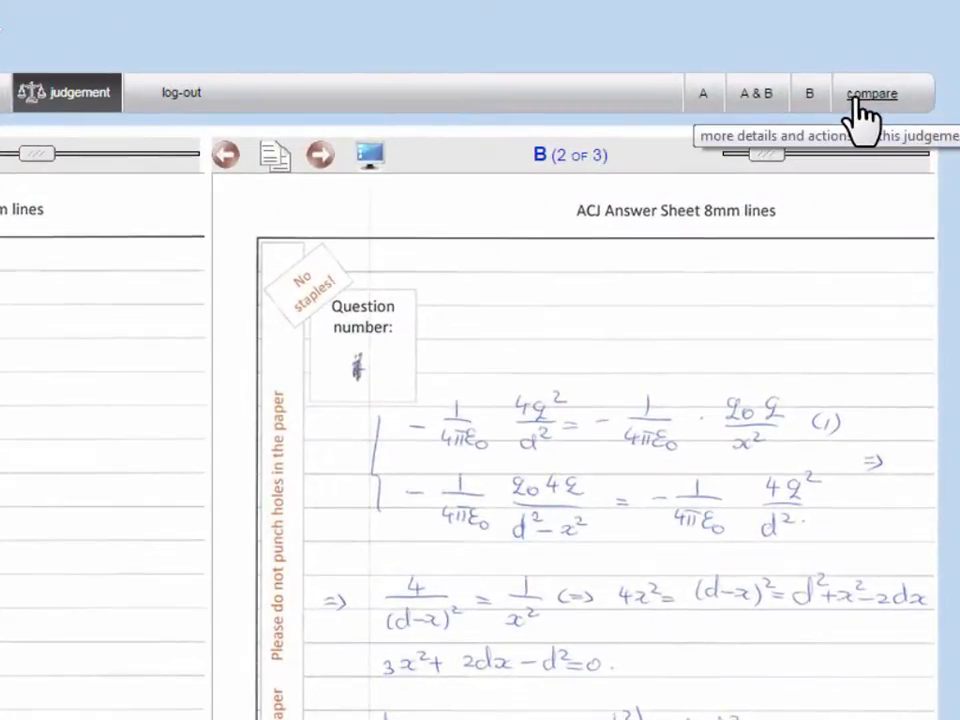
# Note for Portfolio A: first exercise correct, last two exercises contain errors affecting results.
pyautogui.click(855, 100)
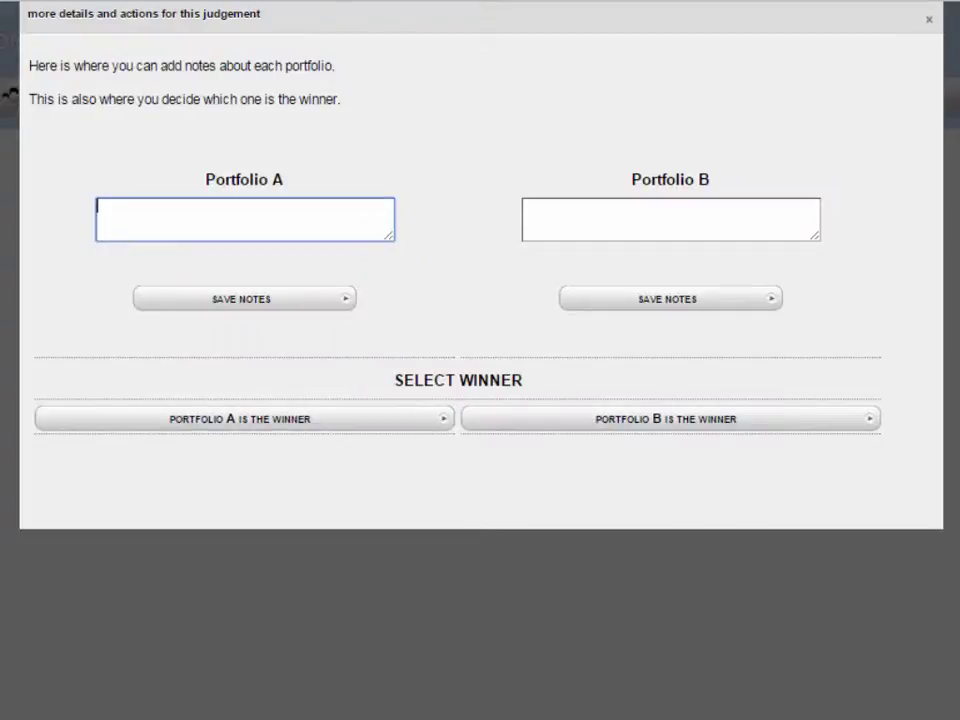
pyautogui.click(222, 215)
pyautogui.write('The first exer')
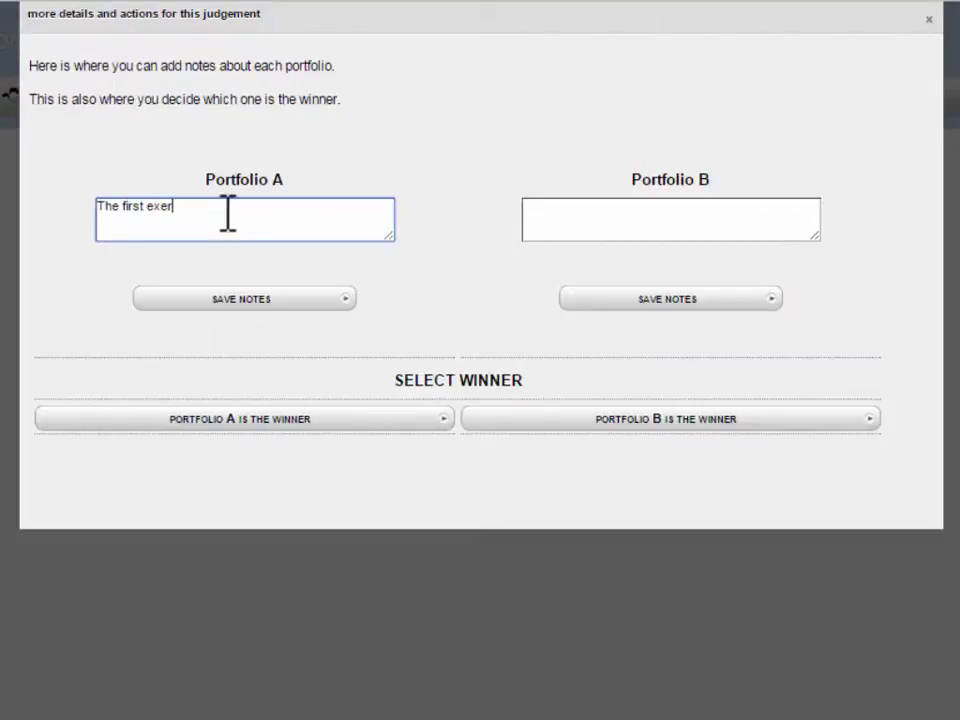
pyautogui.write('cise is correct.')
pyautogui.press('Return')
pyautogui.write('The last two exerc')
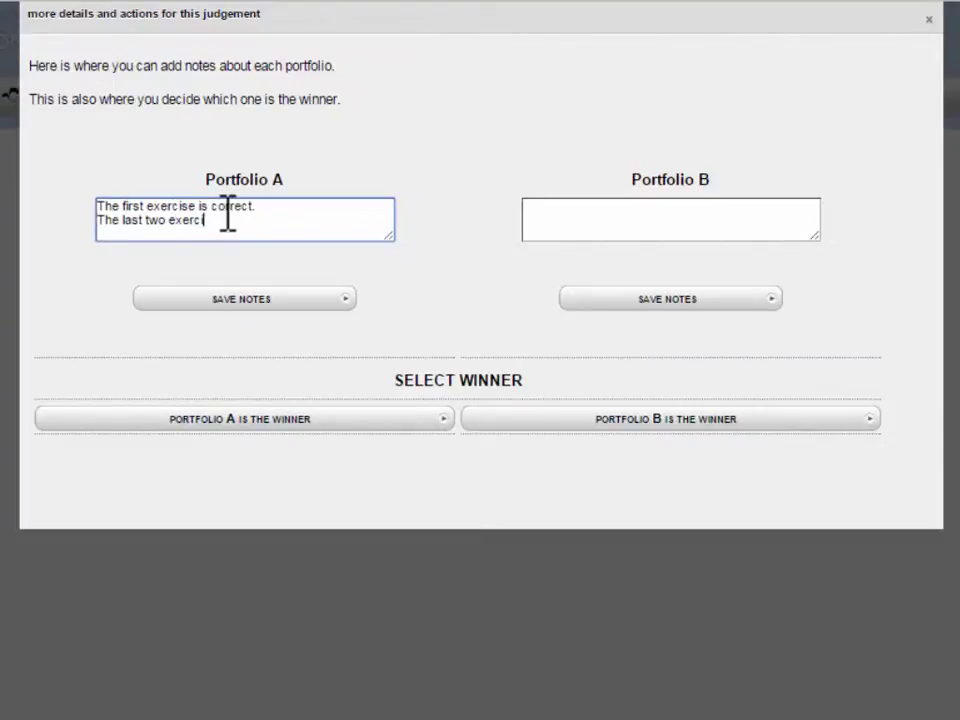
pyautogui.write('ises contain some errors w')
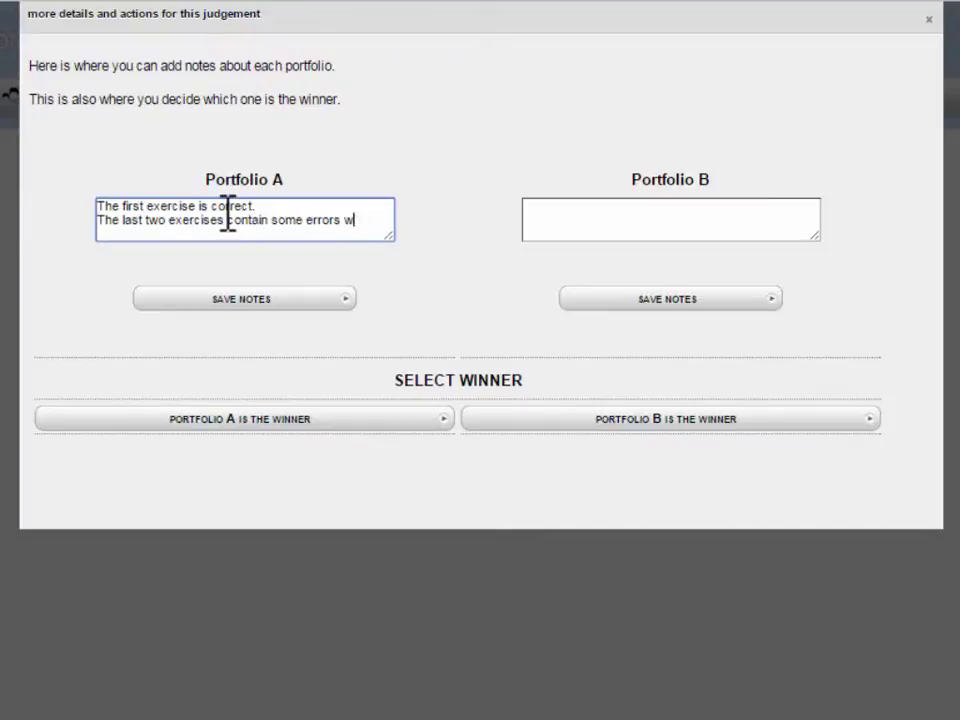
pyautogui.write('hich affected the final results.')
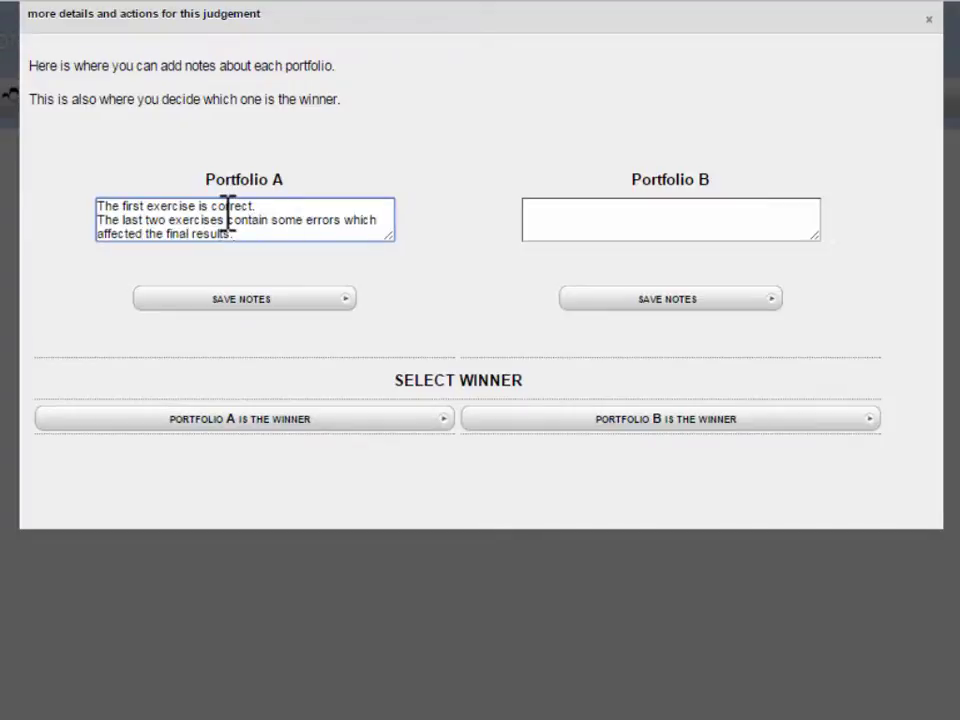
# Note for Portfolio B: all exercises correct, second used a more complicated method.
pyautogui.click(594, 216)
pyautogui.write('All exer')
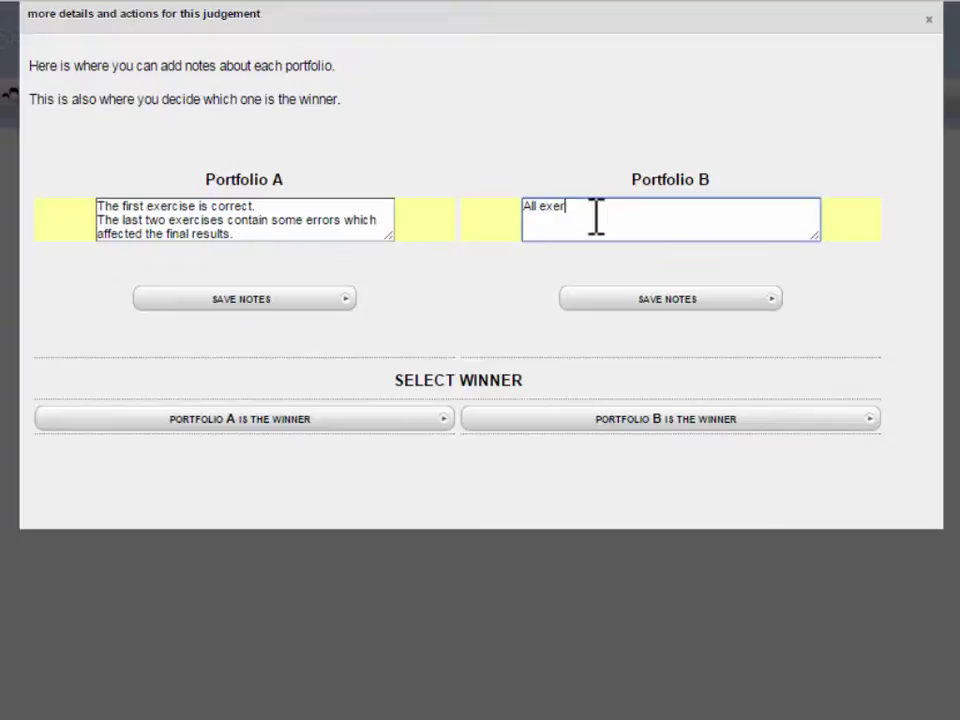
pyautogui.write('cises are completed and results are corre')
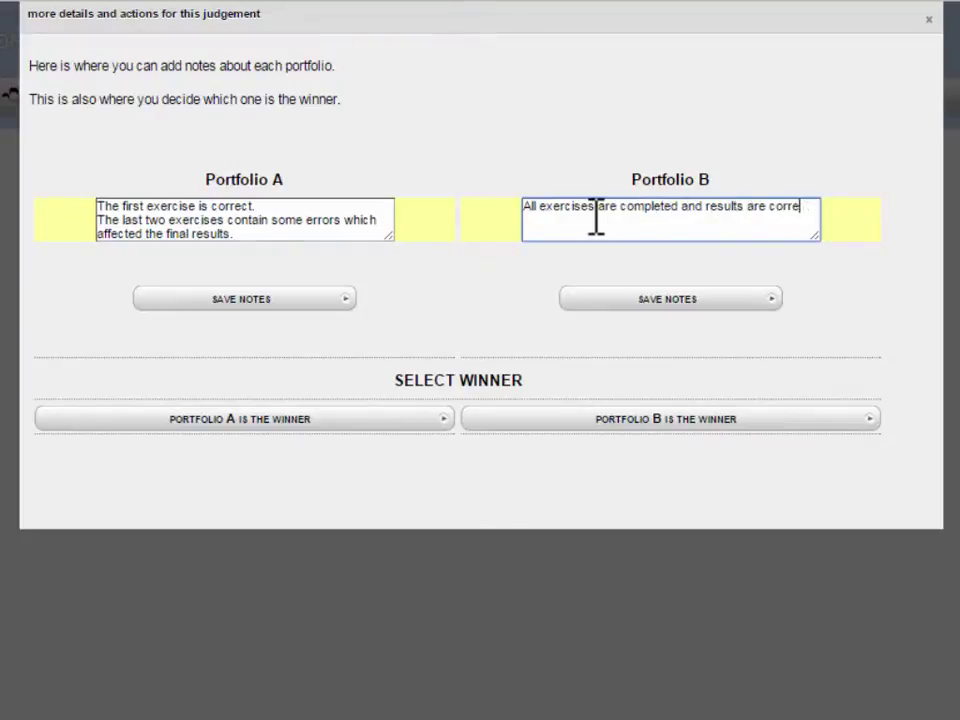
pyautogui.write('ct.')
pyautogui.press('Return')
pyautogui.write('The second exercise used a more complicated method than th')
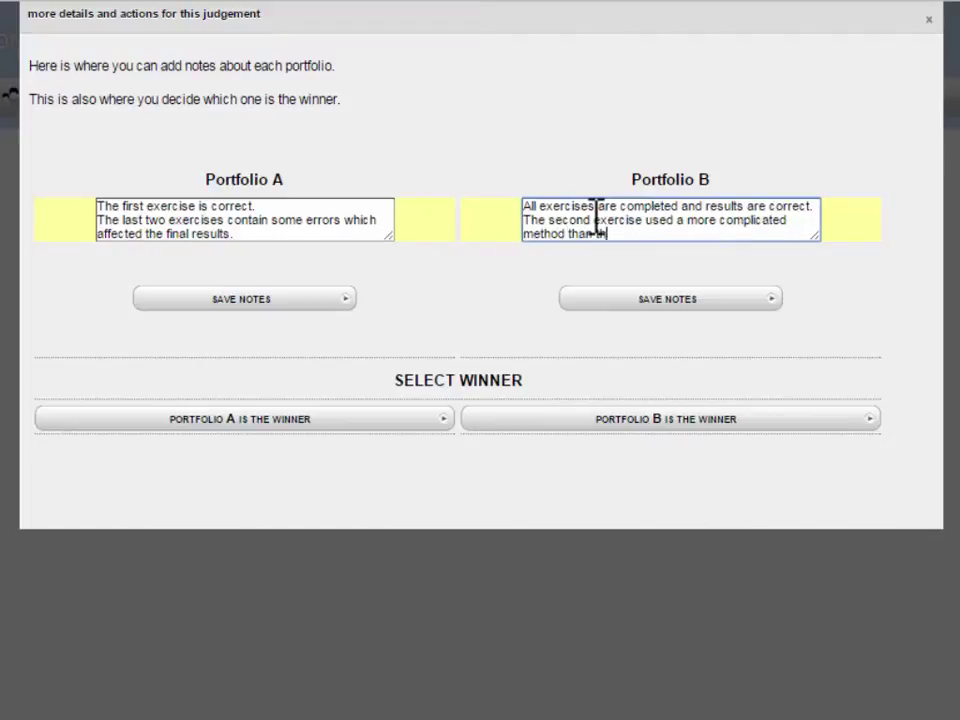
pyautogui.write('e one taught in class.')
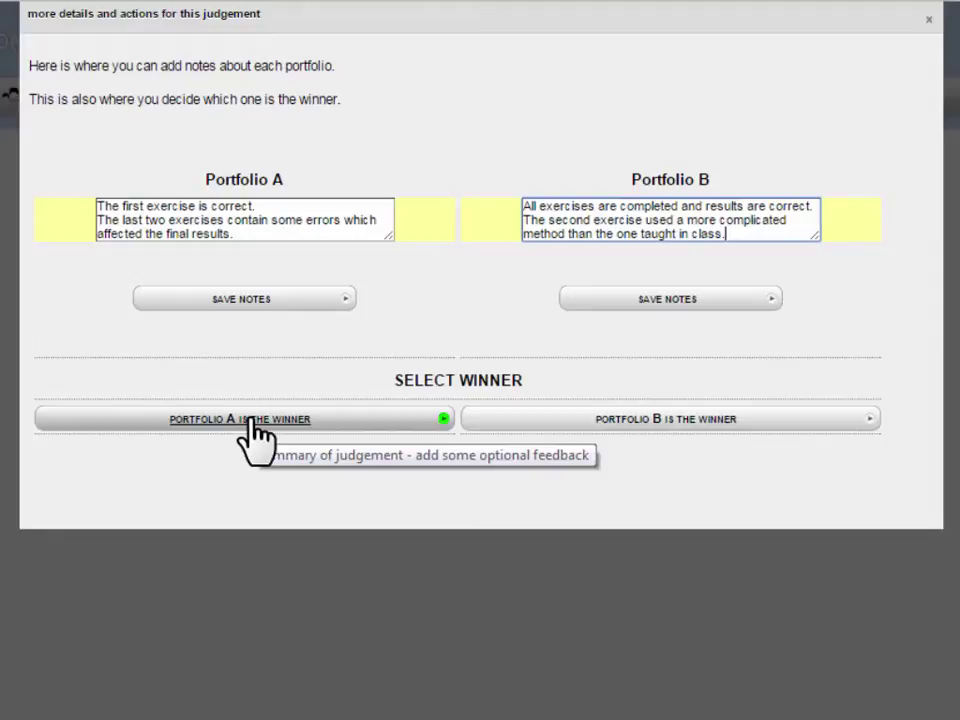
# Confirm Portfolio B as the winner and begin the optional decision-process note.
pyautogui.click(671, 423)
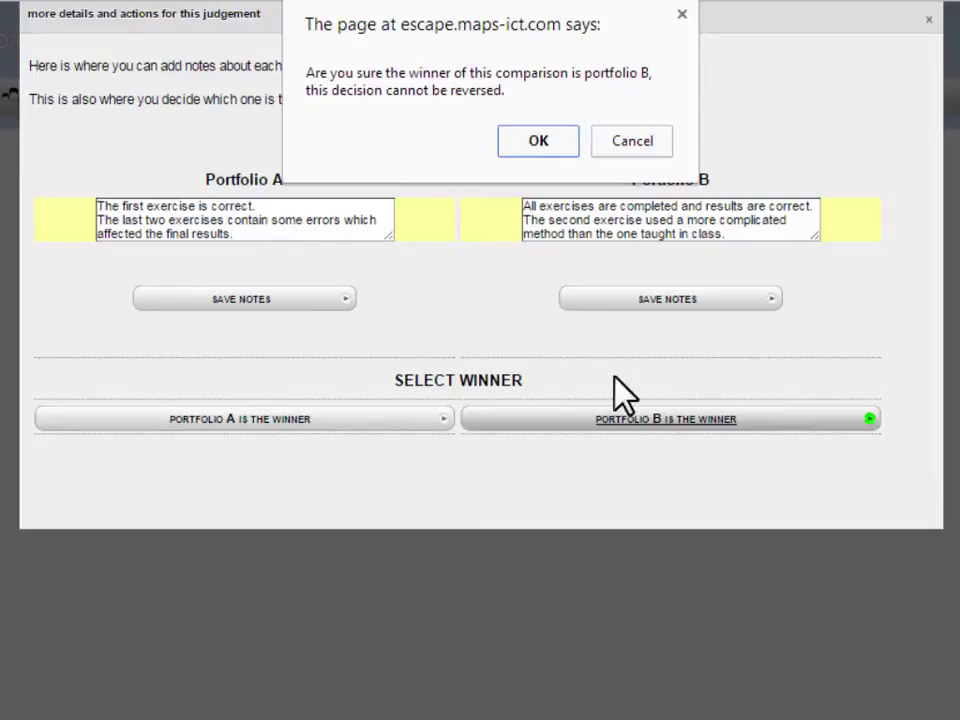
pyautogui.click(549, 151)
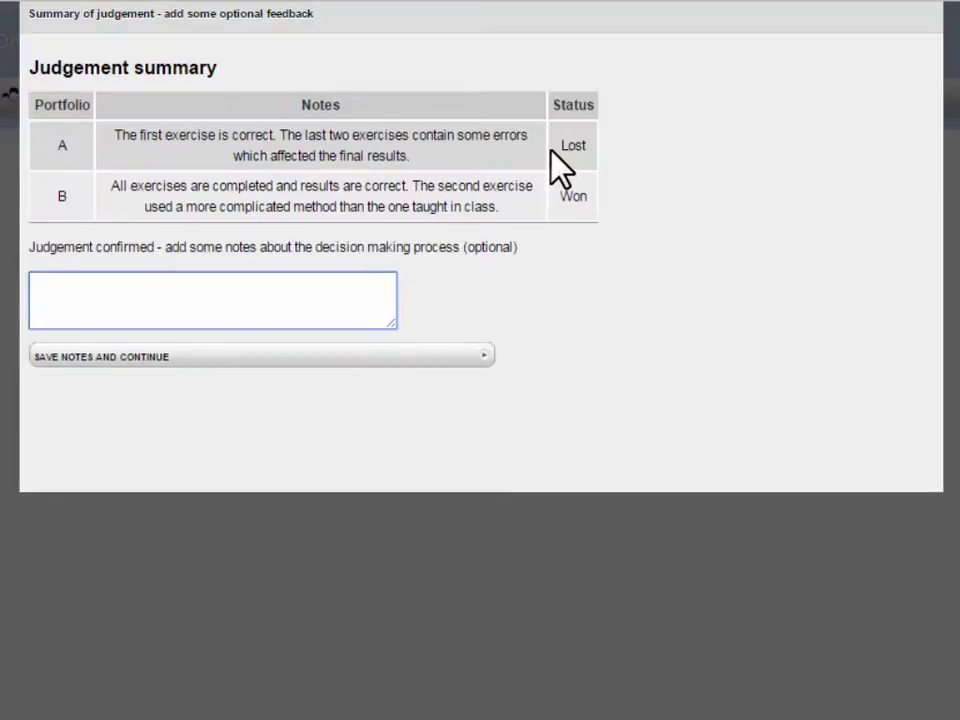
pyautogui.click(321, 300)
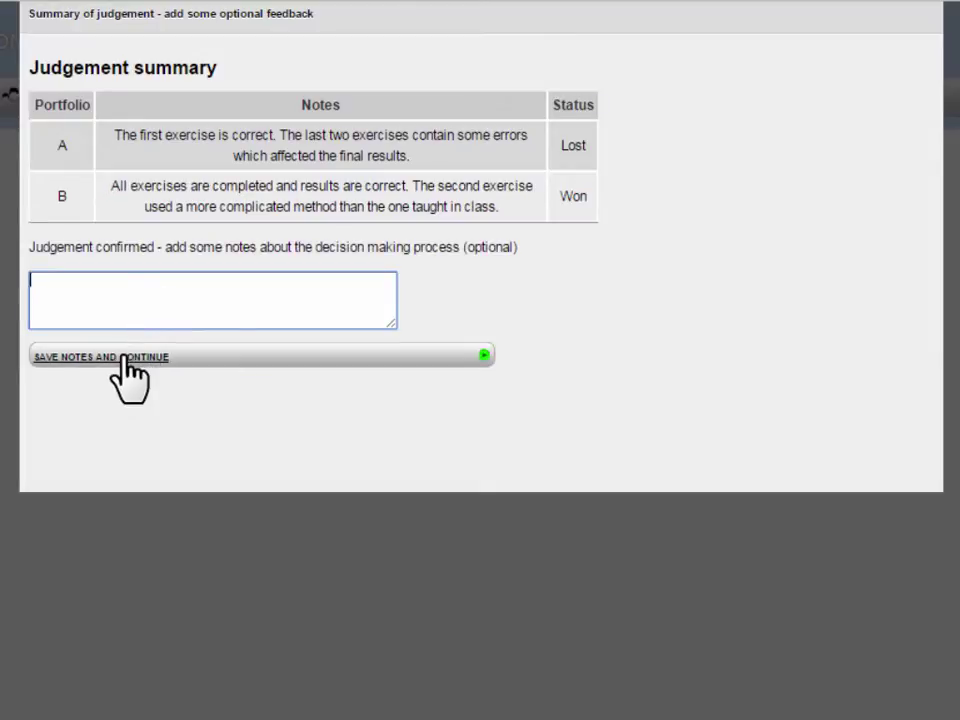
pyautogui.click(125, 357)
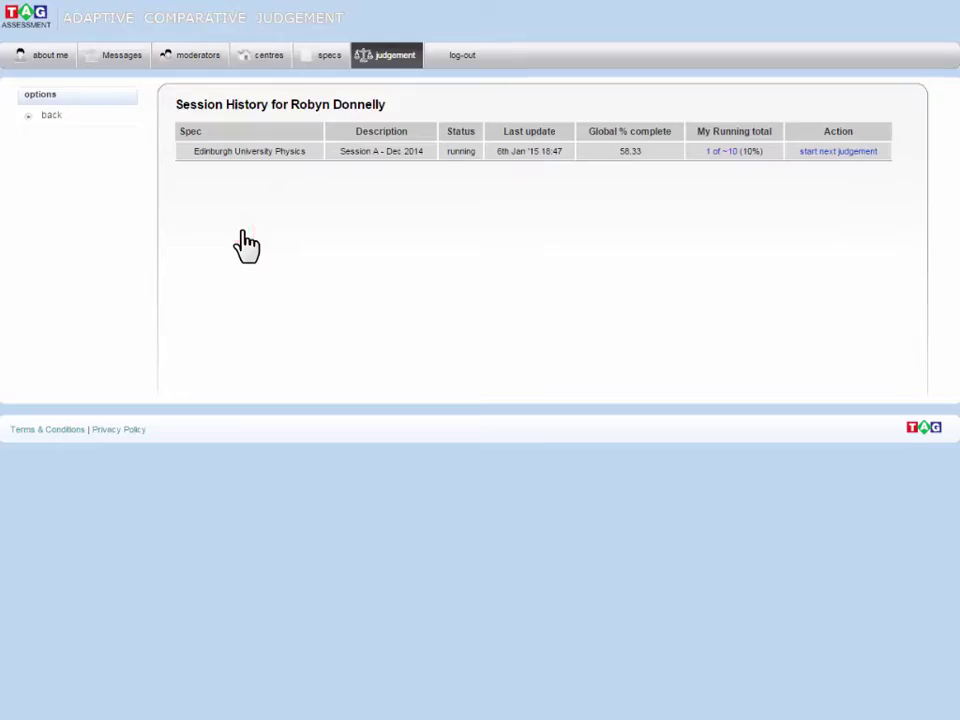